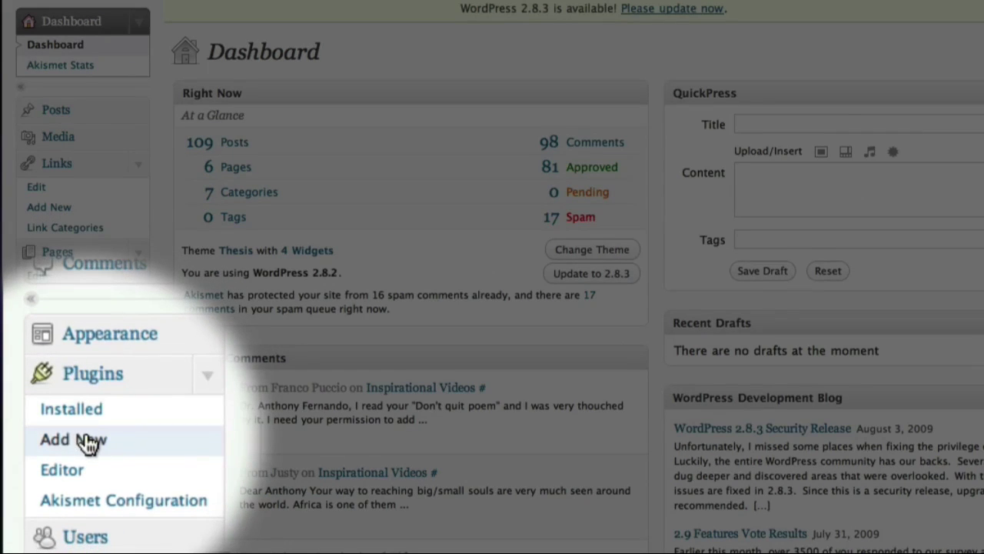
Search the Add New plugins directory for 'Pretty link'.
left_click(87, 439)
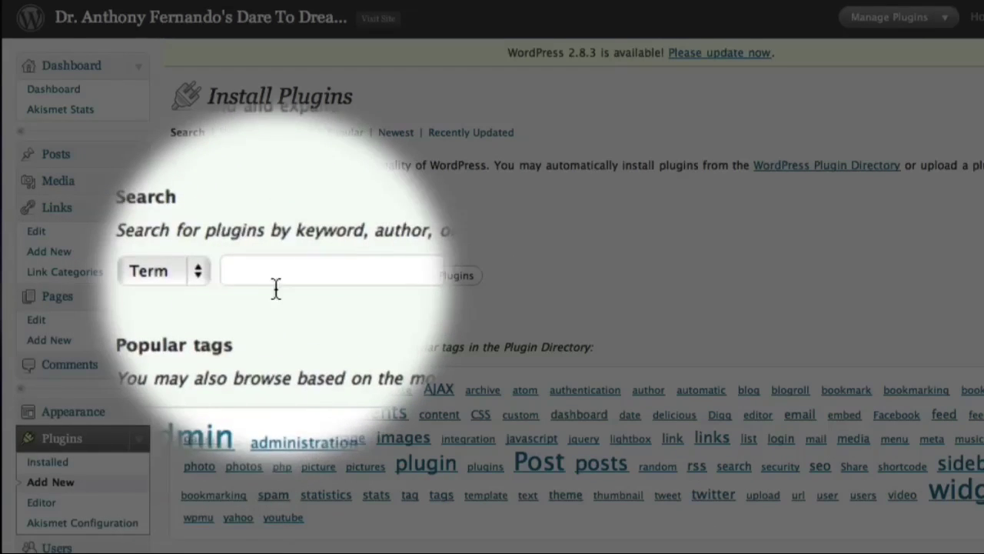
left_click(277, 282)
type("Pret")
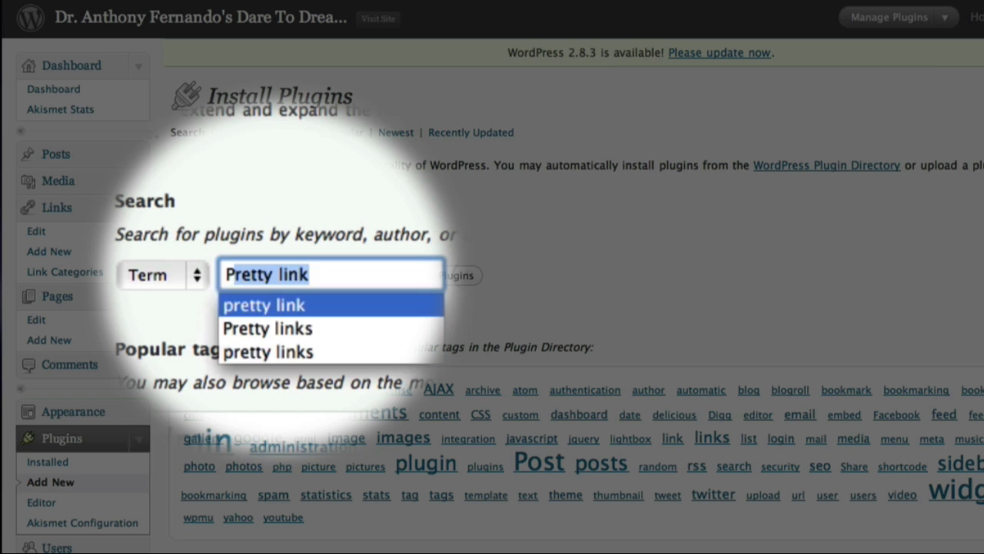
type("ty link")
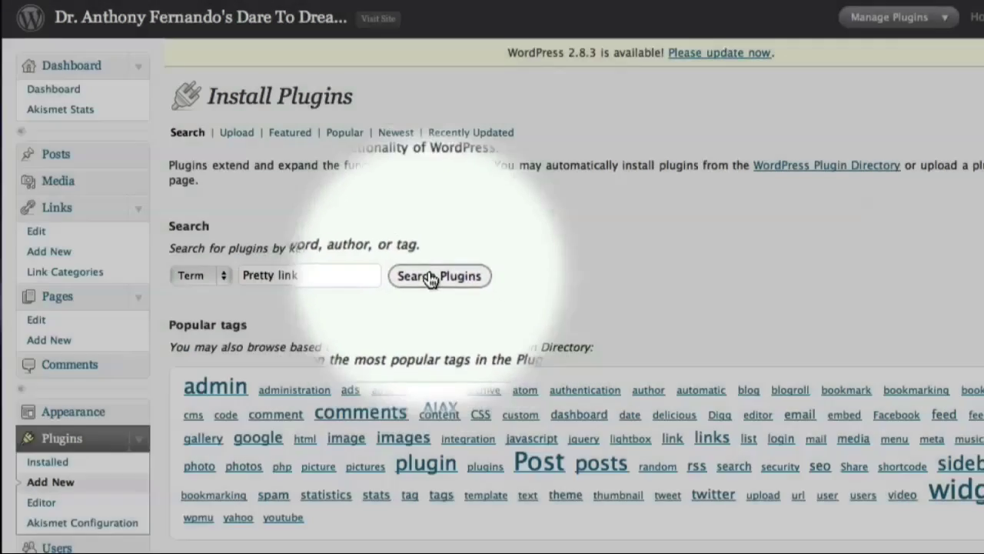
left_click(431, 276)
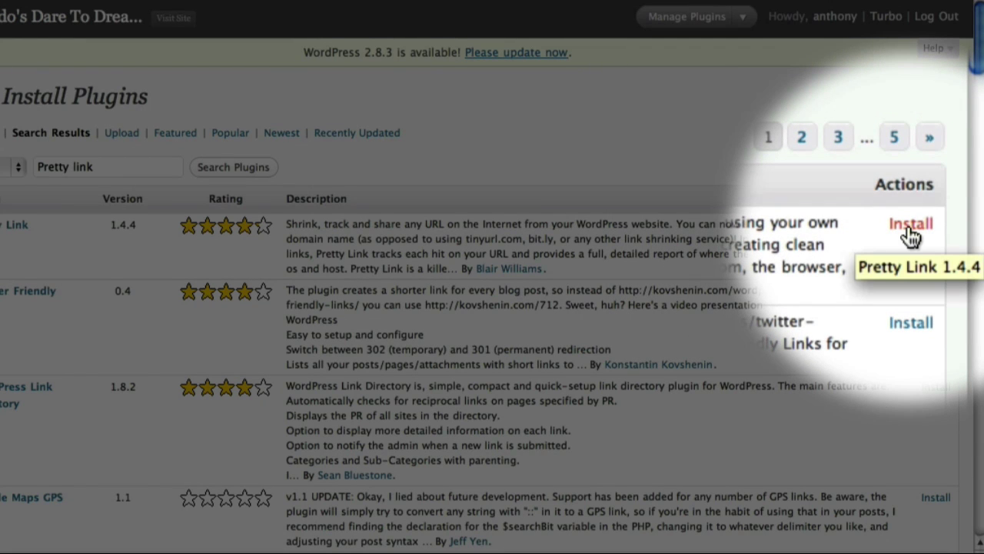
Install Pretty Link 1.4.4, entering the FTP password when asked.
left_click(911, 235)
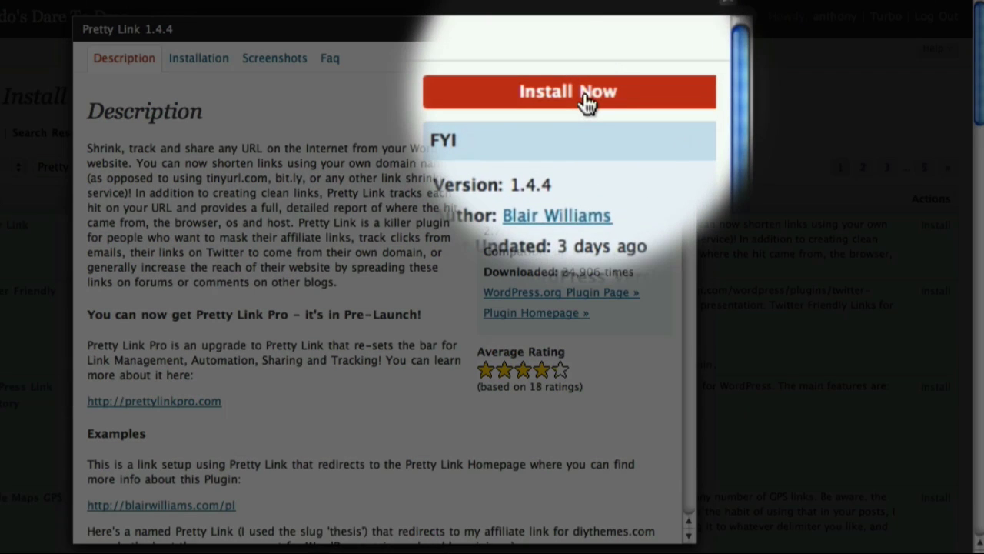
left_click(586, 102)
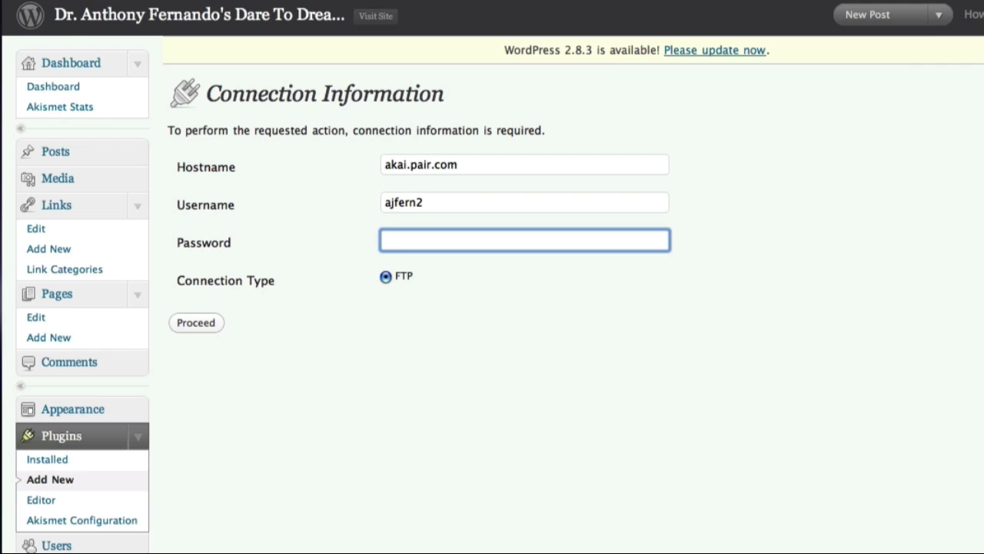
type("•••••••")
left_click(185, 326)
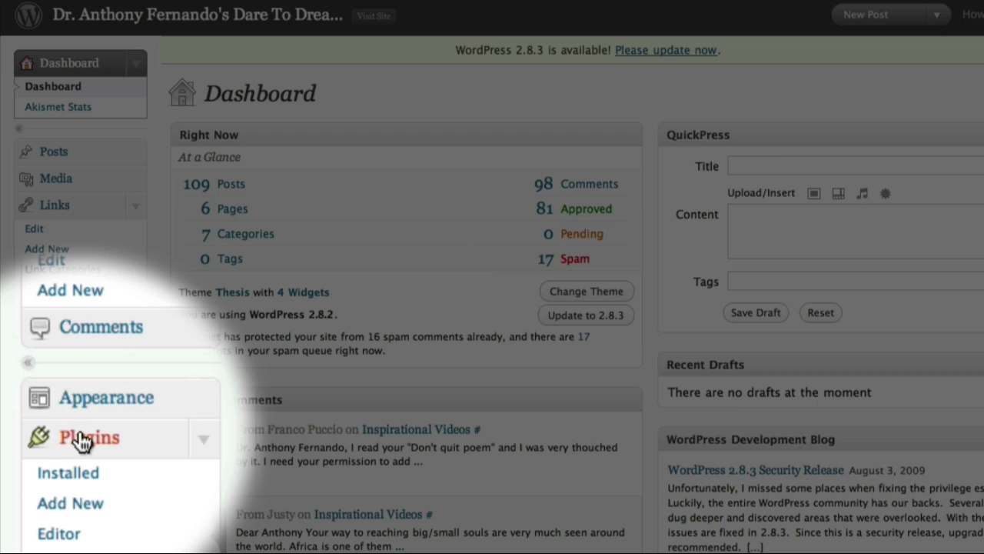
Activate Pretty Link from the Installed plugins list.
left_click(81, 437)
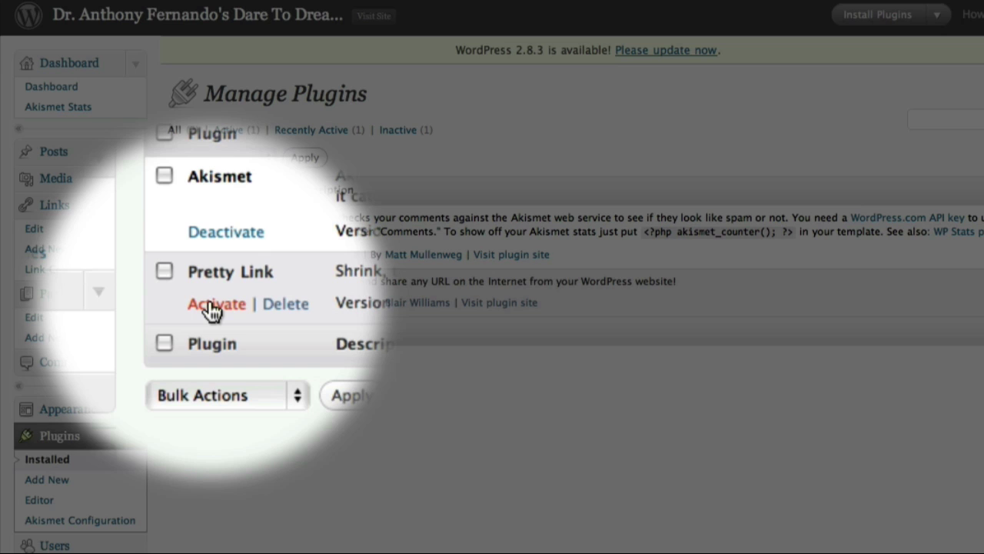
left_click(212, 309)
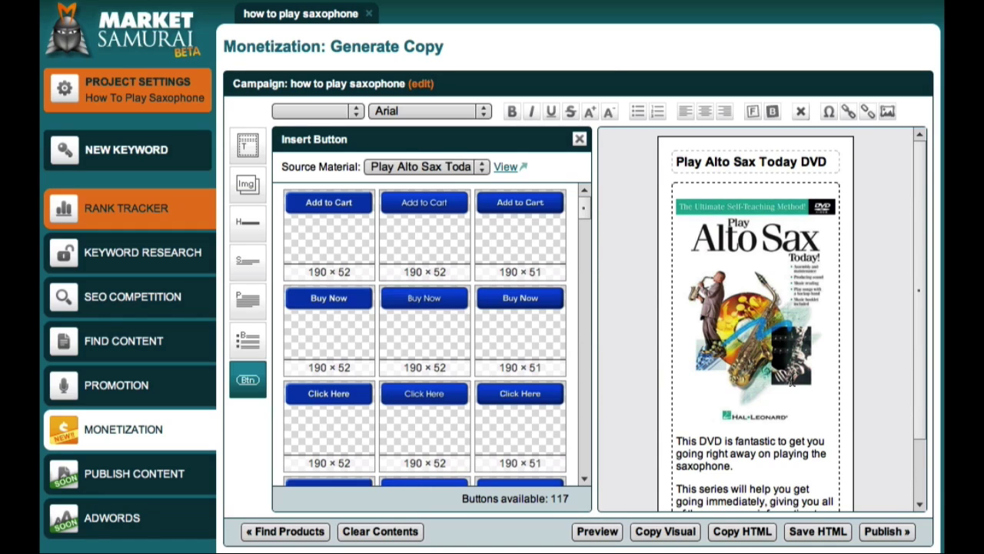
Drag a Find Out More button into the Play Alto Sax Today DVD ad preview.
scroll(792, 382, "down", 3)
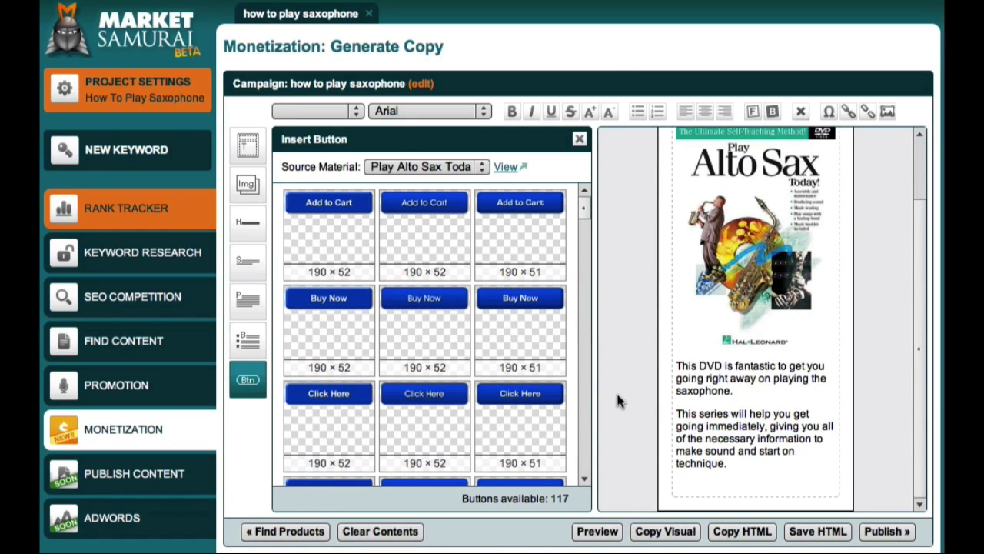
scroll(579, 399, "down", 5)
scroll(578, 399, "down", 3)
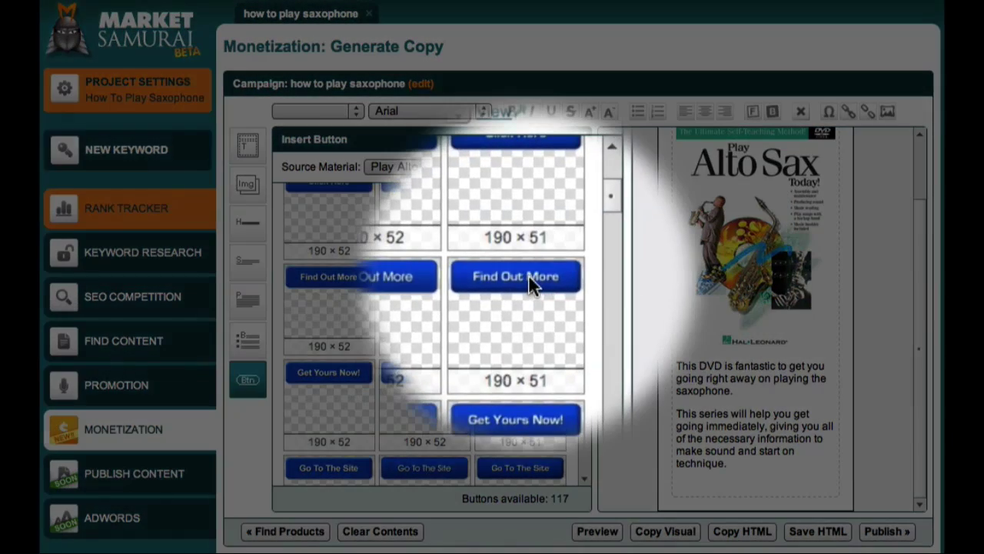
left_click_drag(529, 279, 760, 481)
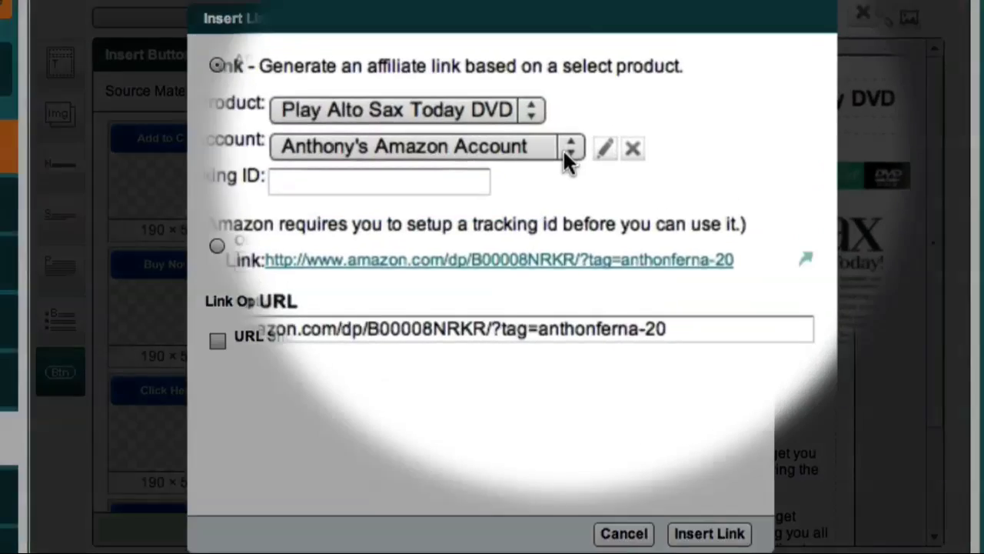
left_click(568, 123)
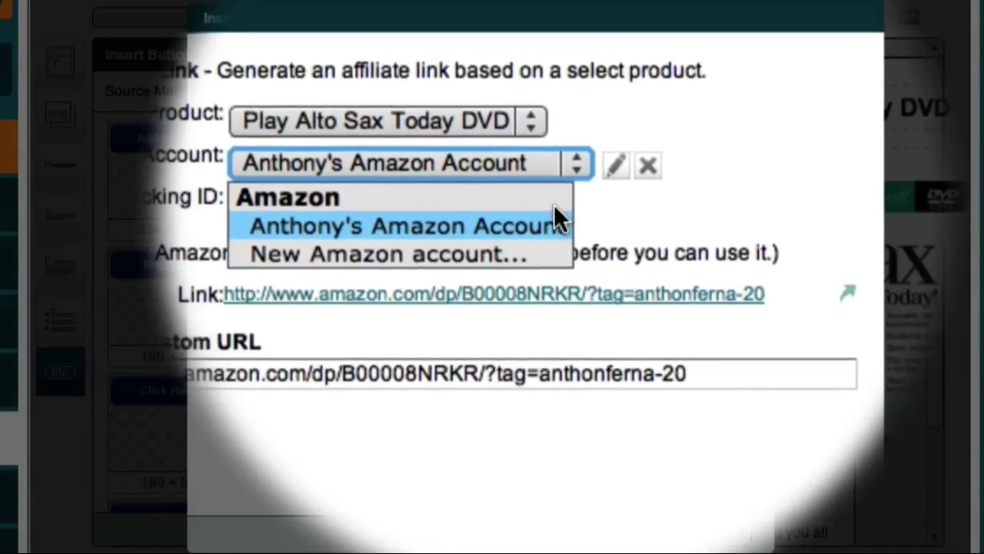
left_click(554, 206)
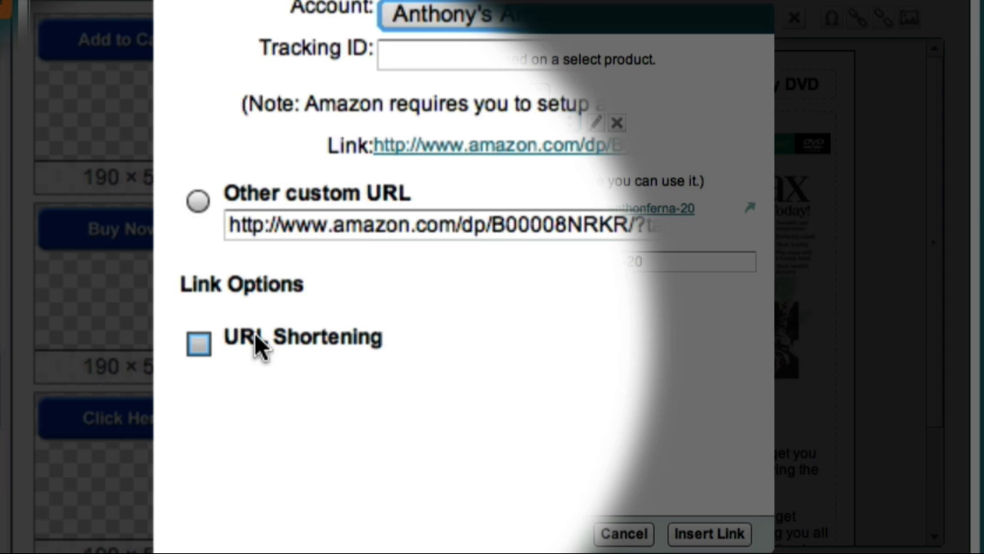
Turn on URL Shortening and choose a New WordPress Blog account.
left_click(200, 343)
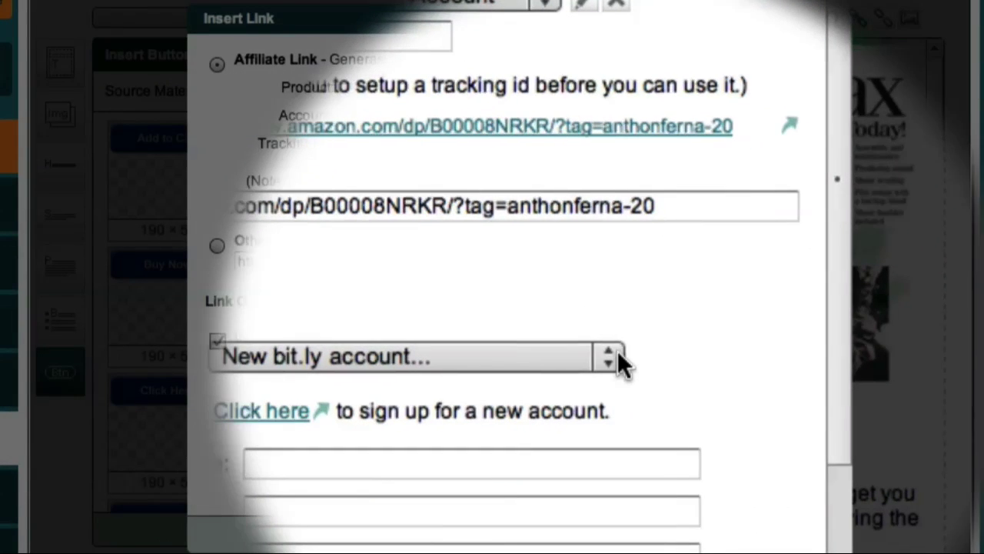
left_click(616, 350)
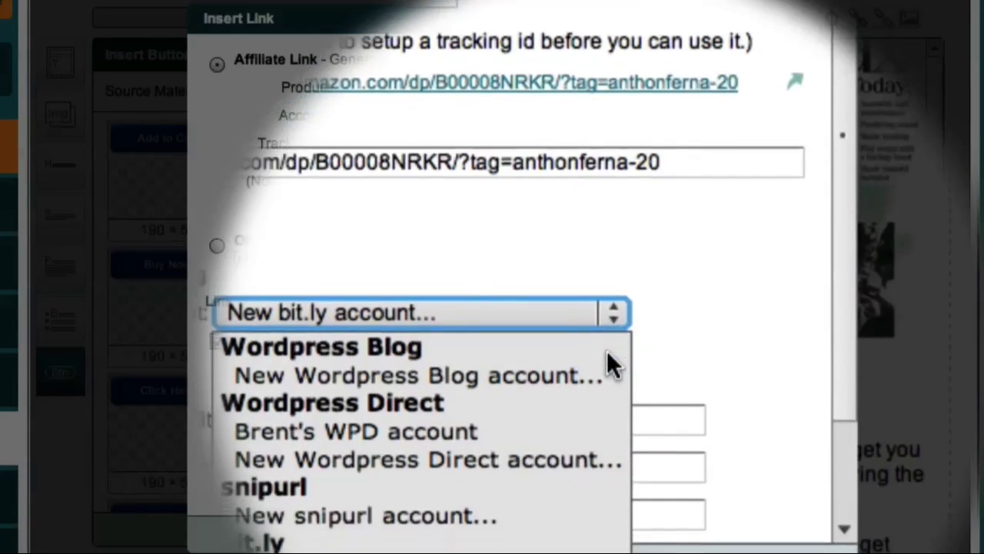
left_click(606, 360)
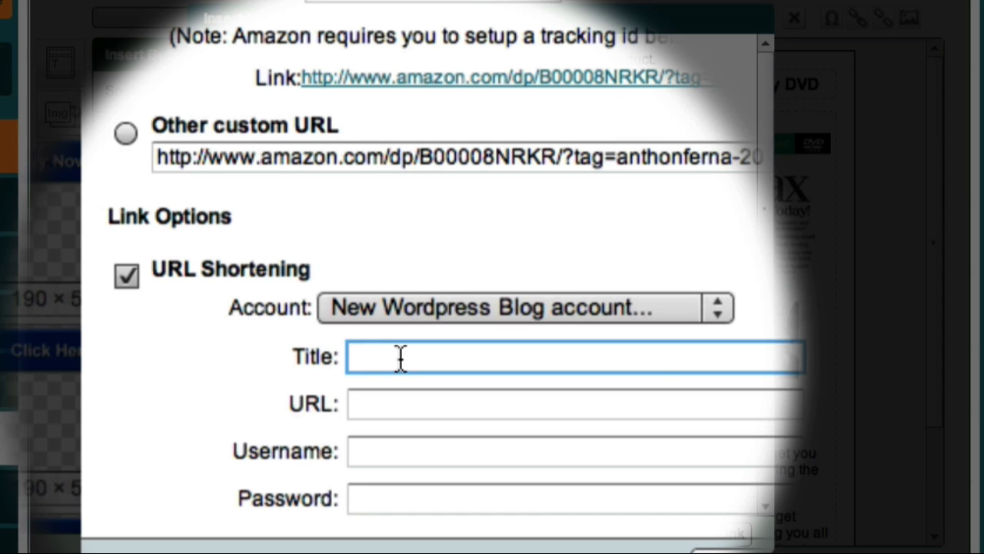
type("My Blog")
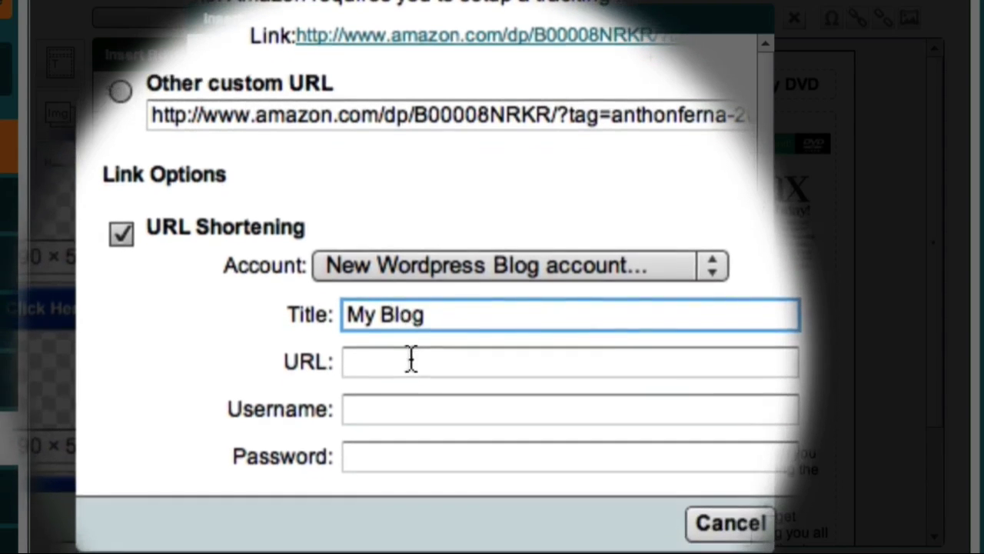
left_click(413, 395)
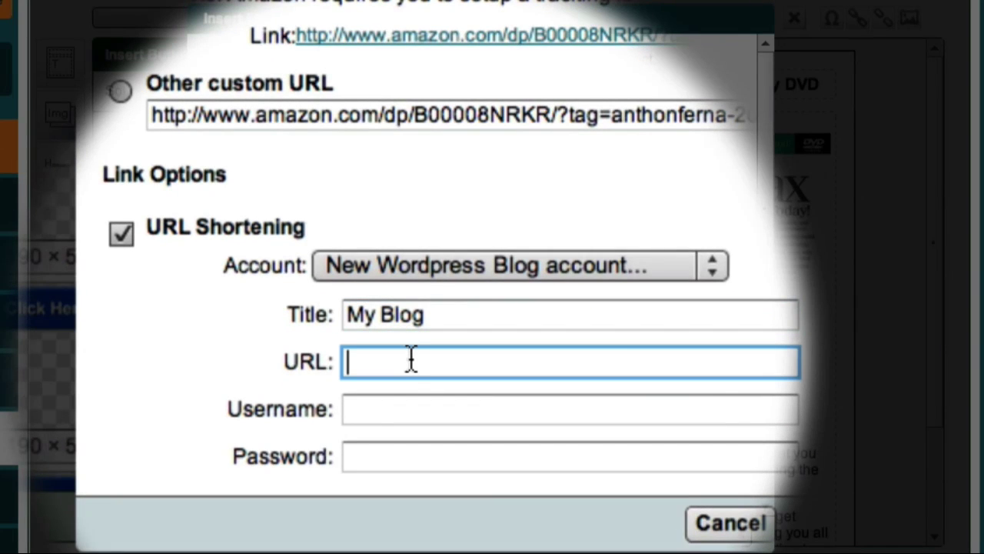
type("http")
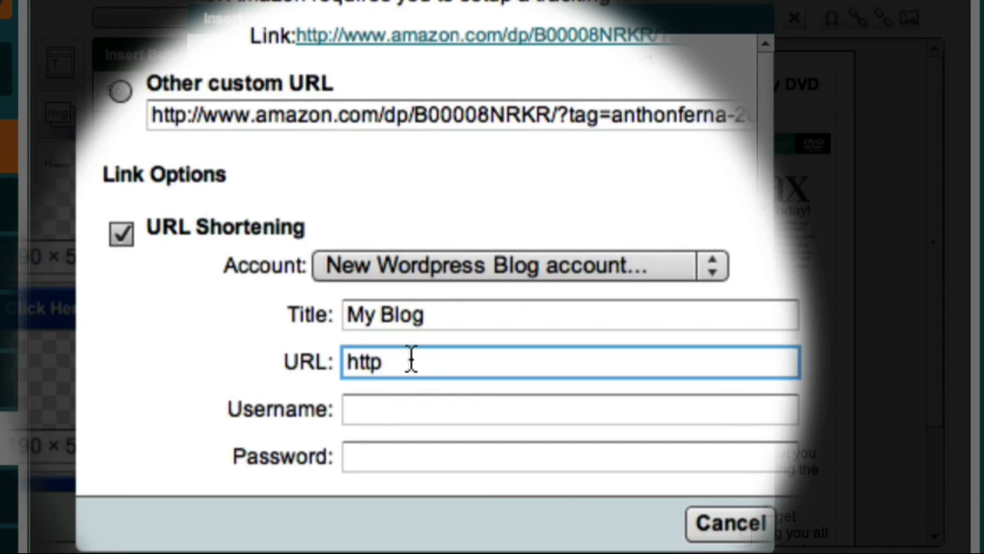
type("://www.anthonyfernando")
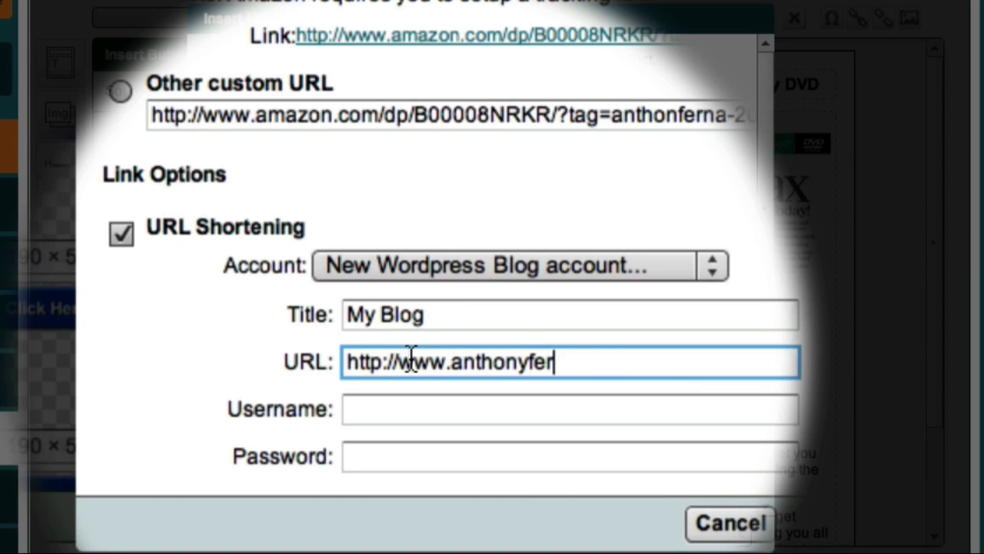
type(".com")
key("Tab")
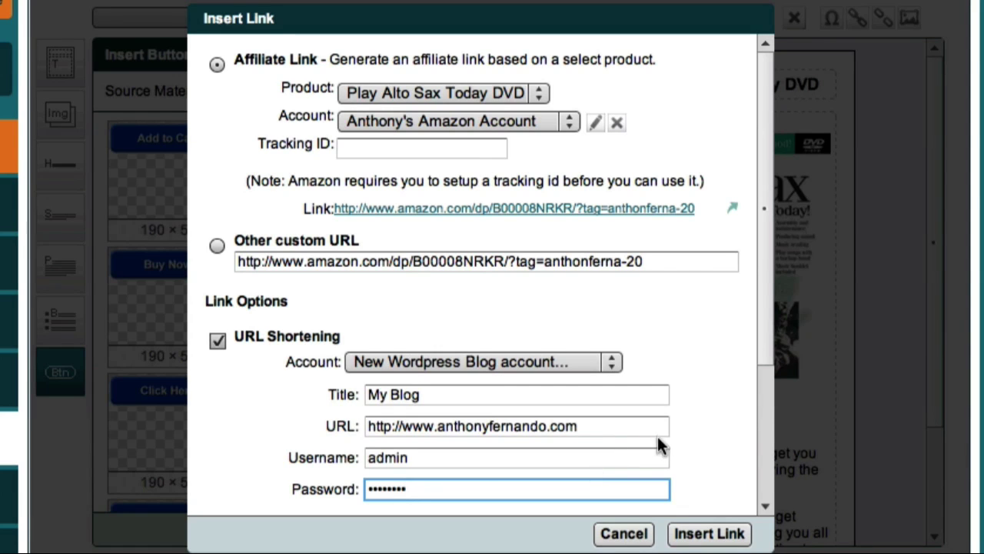
left_click_drag(763, 334, 763, 446)
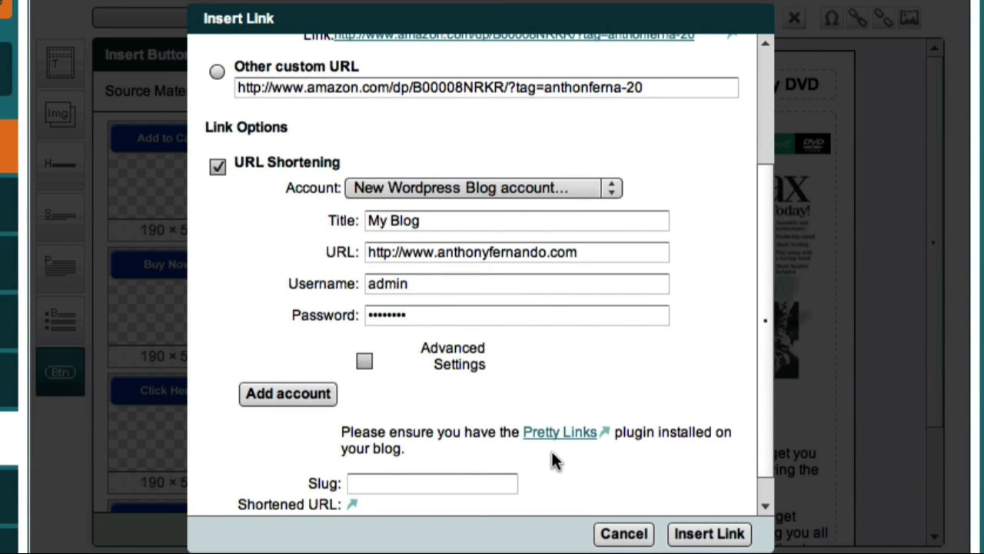
left_click(284, 397)
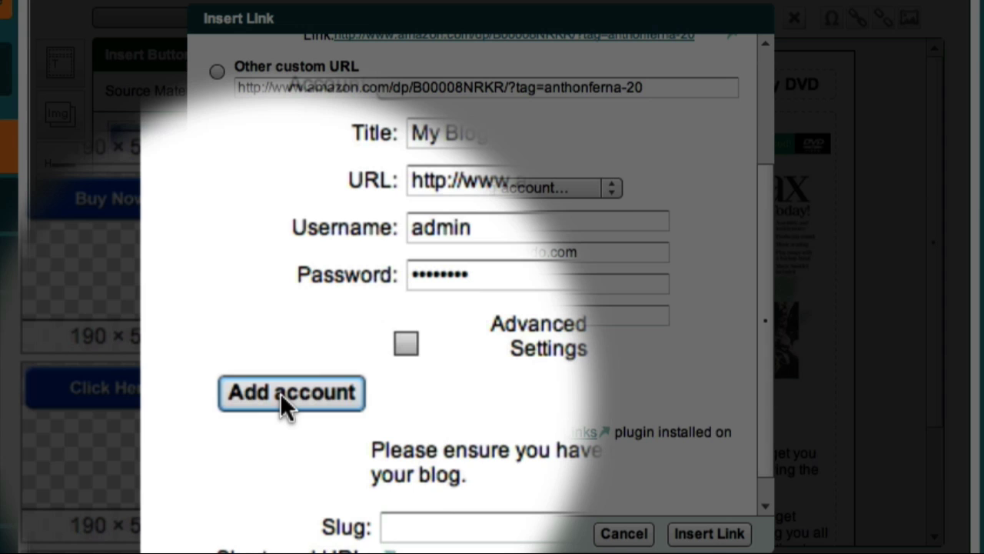
left_click(279, 393)
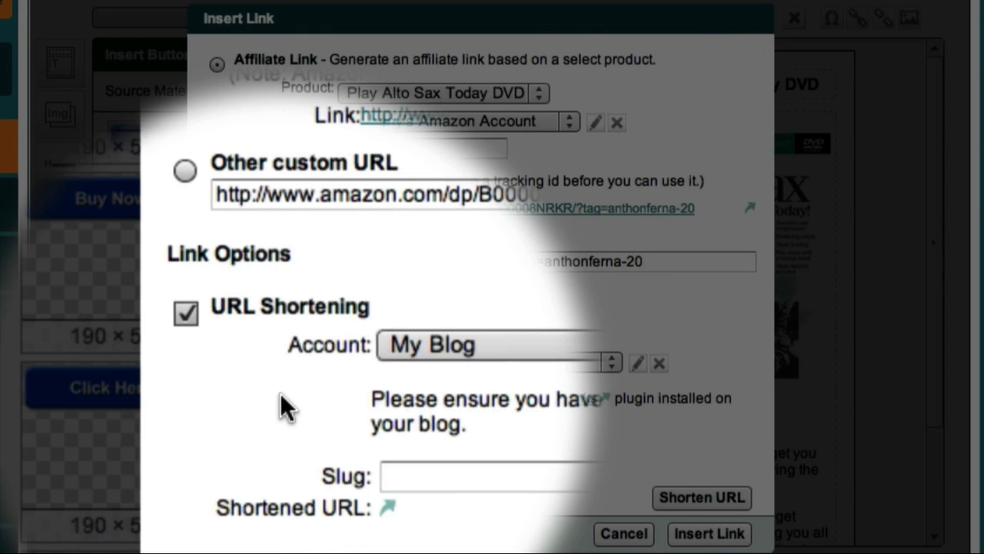
left_click(382, 443)
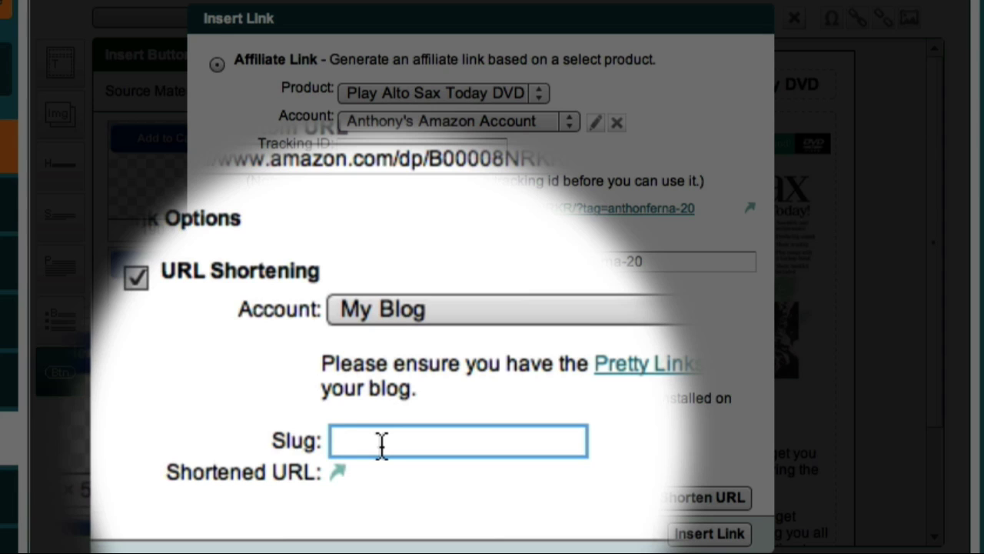
type("testlink1")
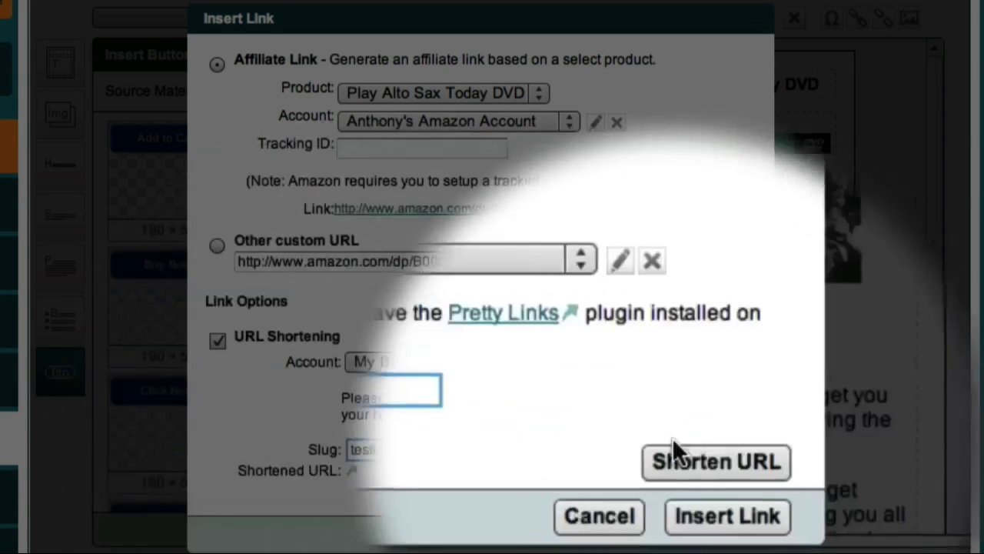
left_click(702, 452)
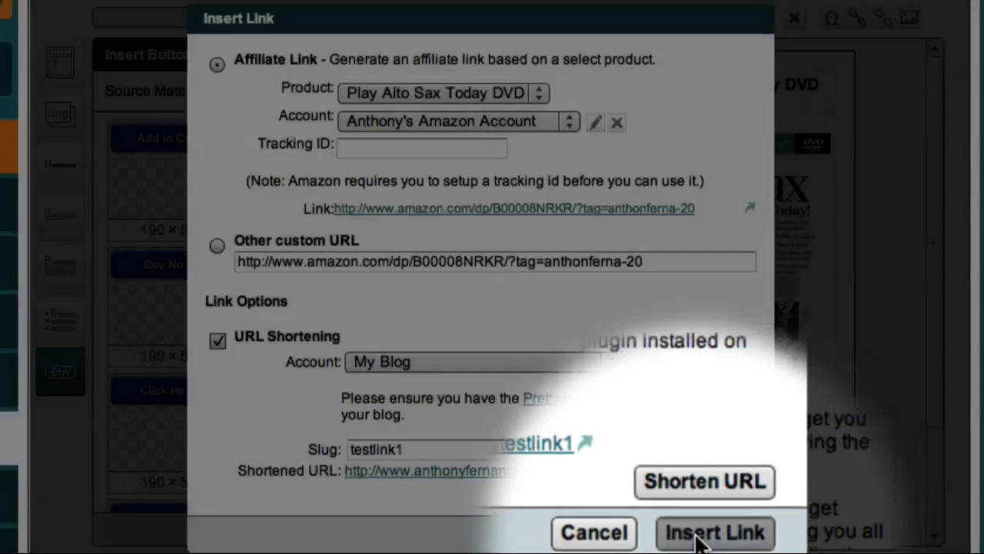
Insert the testlink1 short link into the Find Out More button and check it in the preview.
left_click(707, 525)
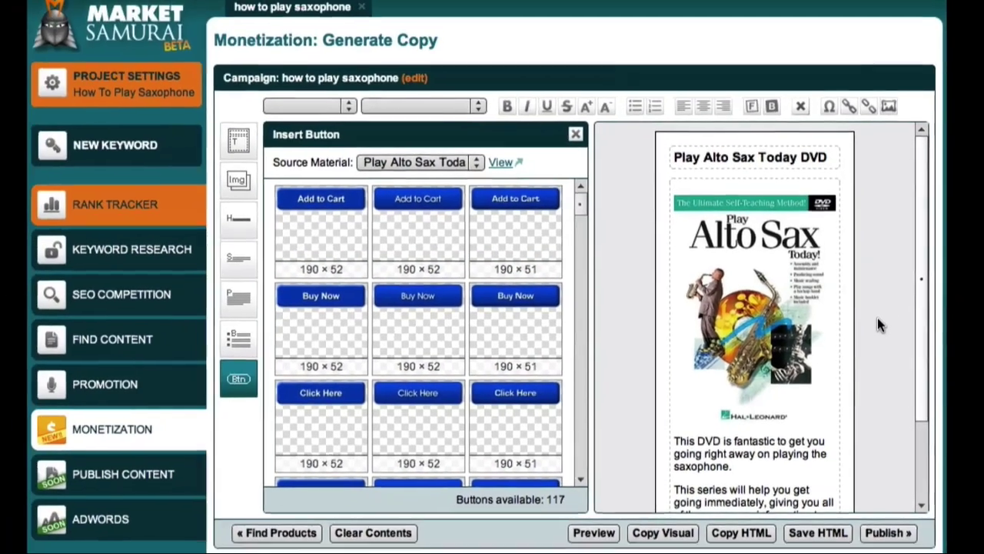
scroll(877, 322, "down", 3)
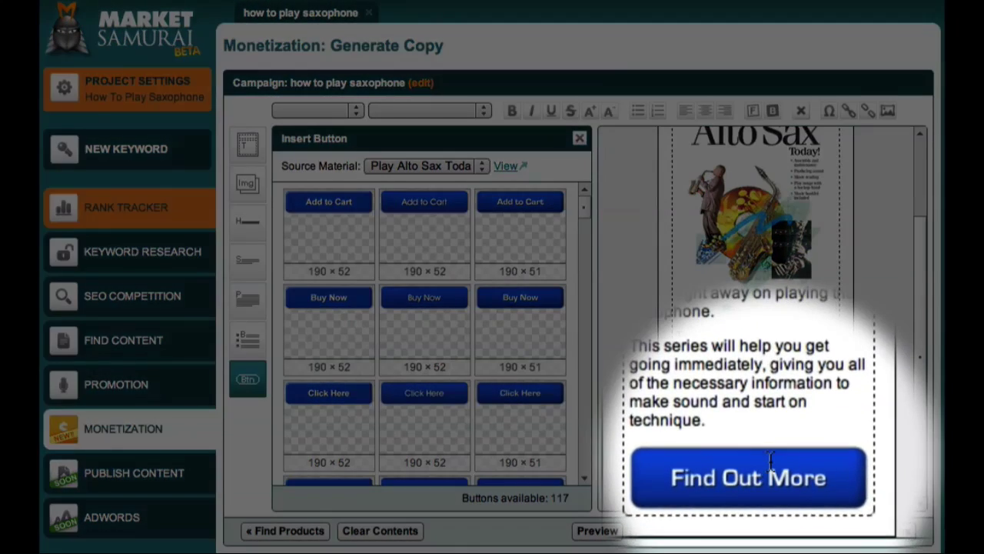
left_click(770, 459)
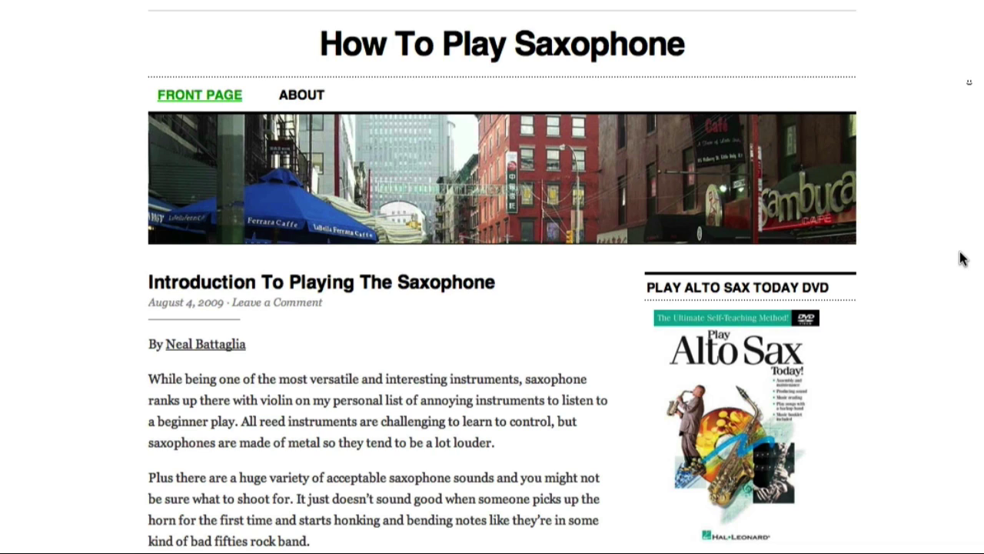
Follow the blog's Find Out More button under the DVD ad to Amazon.
scroll(962, 258, "down", 5)
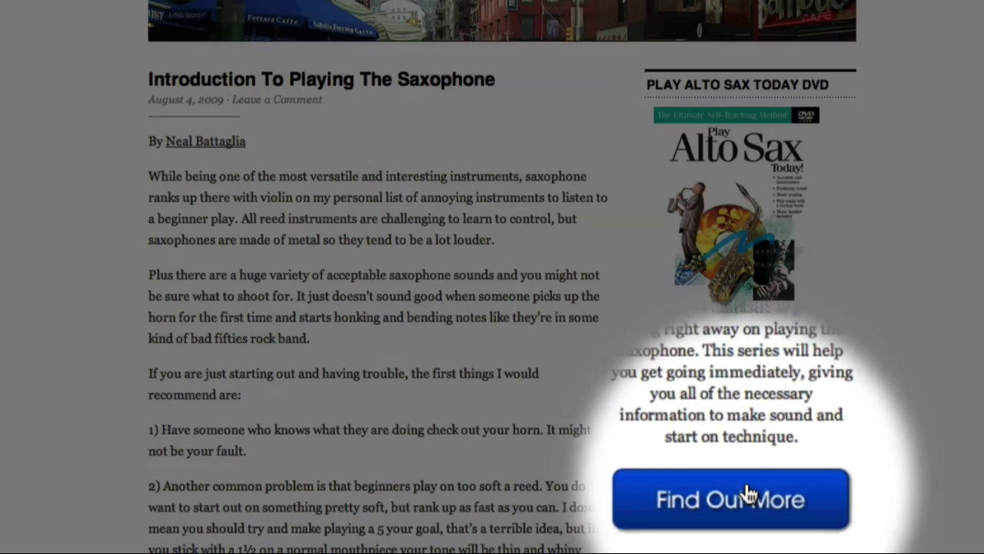
left_click(748, 494)
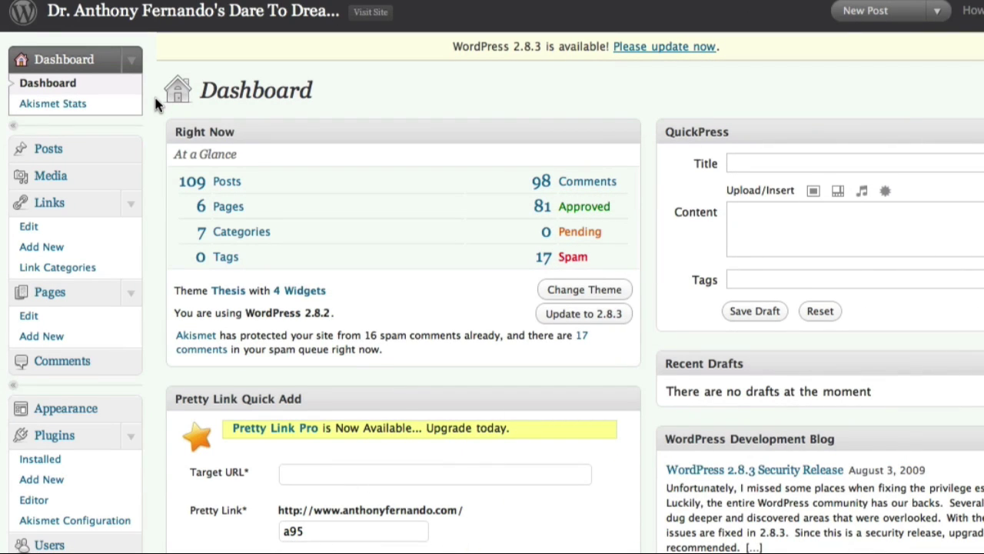
Open the Pretty Link list and check that testlink1 shows 1/1 hits.
scroll(156, 105, "down", 3)
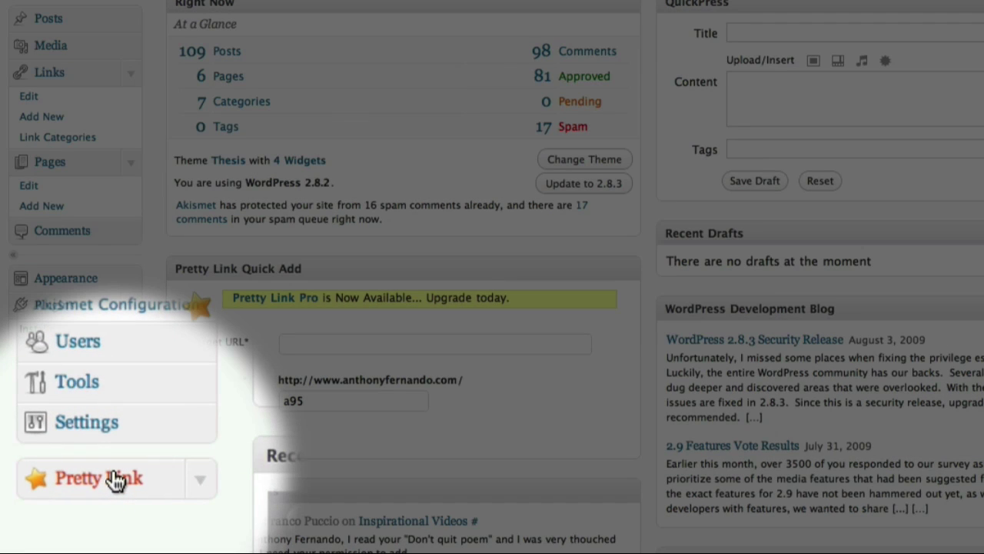
left_click(115, 478)
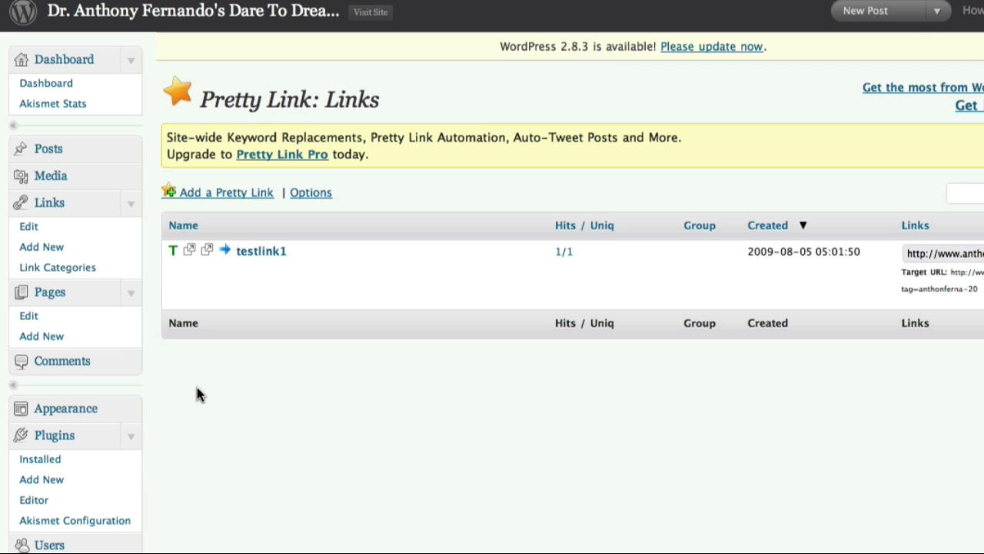
mouse_move(220, 300)
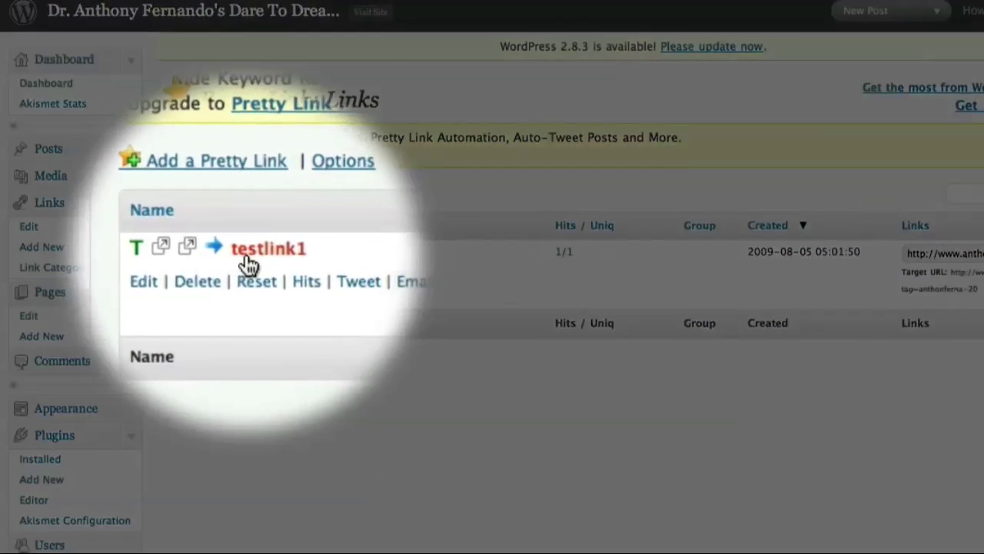